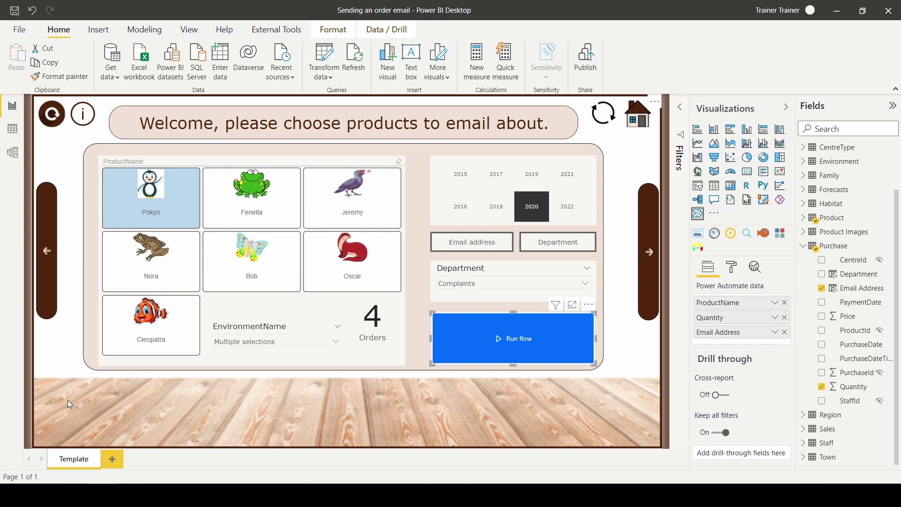
Step: Inspect the Department column's DAX formula in Data view, then adjust the product selection on the report
left_click(12, 128)
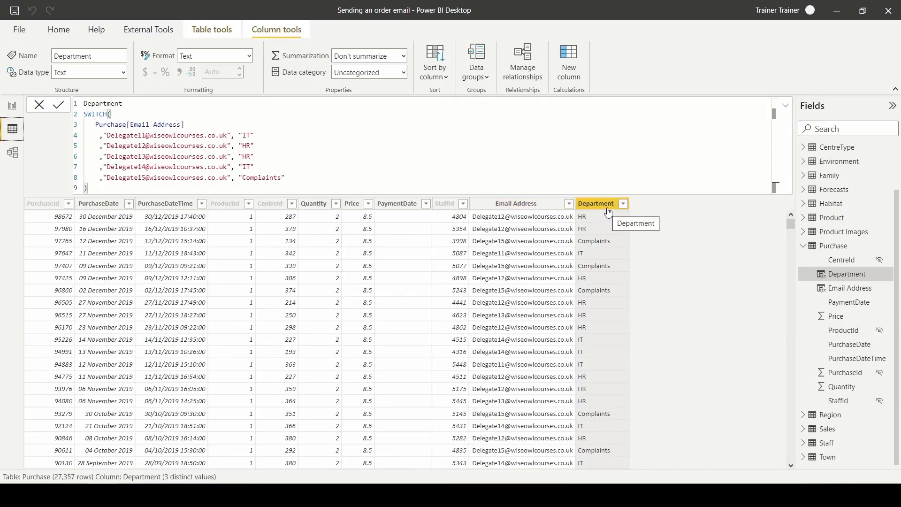
left_click(12, 105)
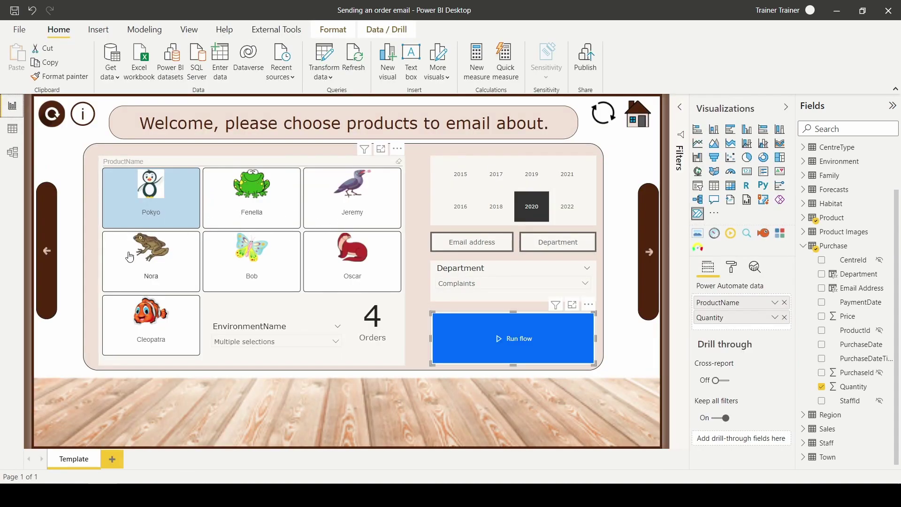
left_click(227, 206)
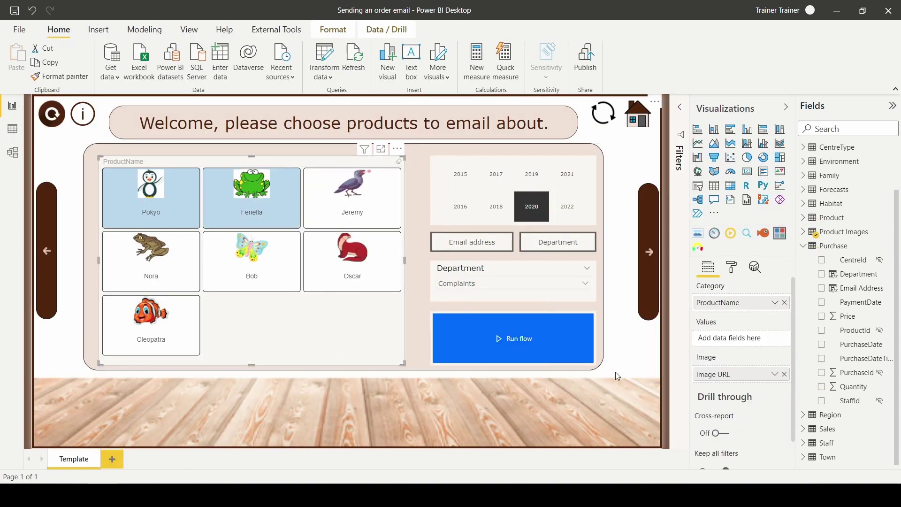
Step: Filter the Department slicer to Complaints, leaving Pokyo selected with 4 orders
left_click(492, 251)
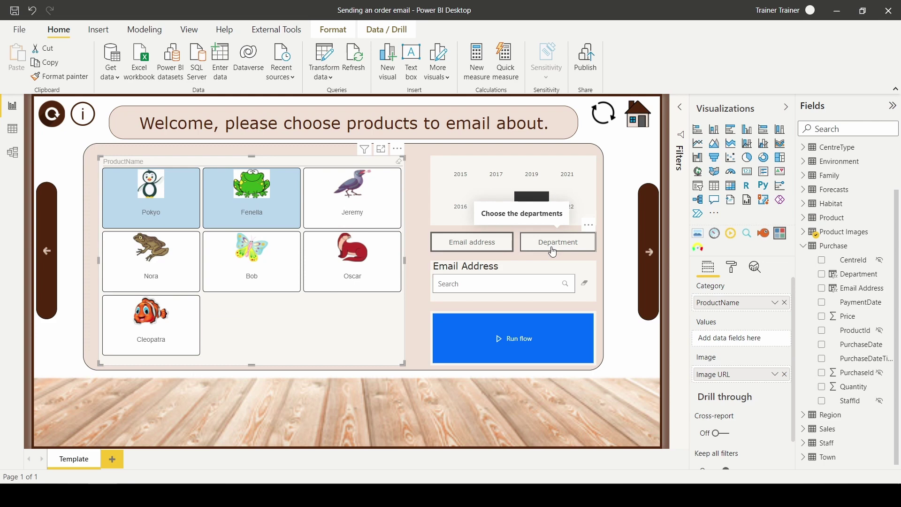
left_click(554, 252)
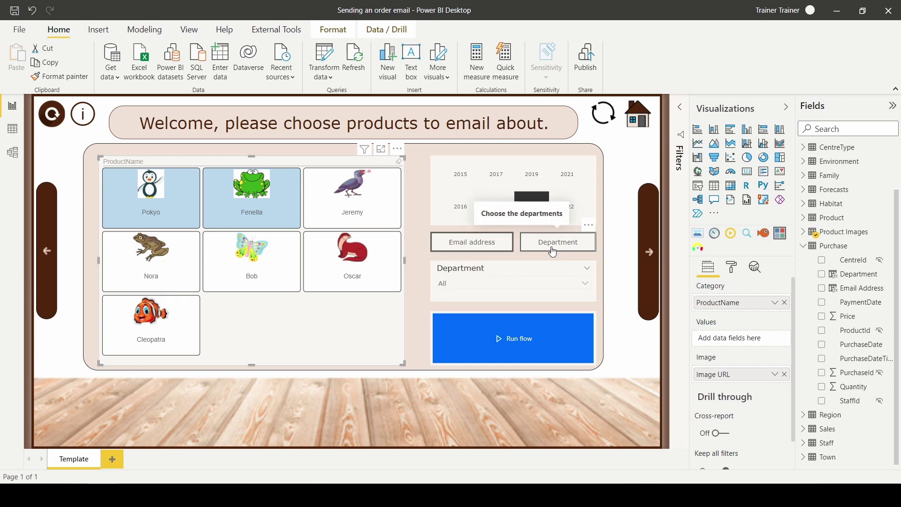
left_click(552, 290)
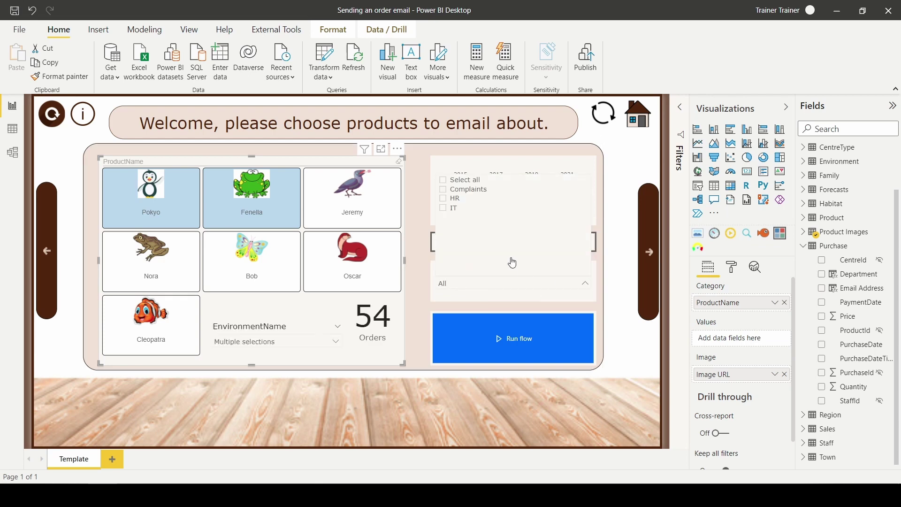
left_click(444, 191)
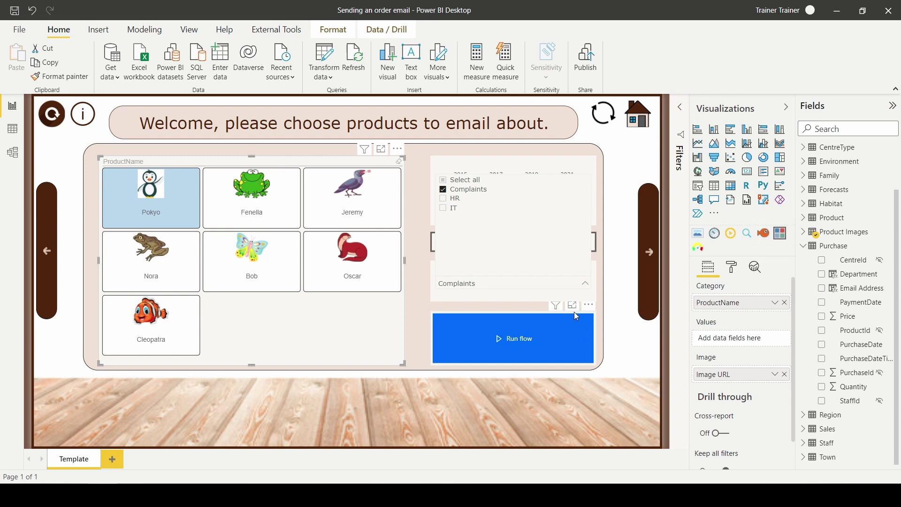
left_click(575, 313)
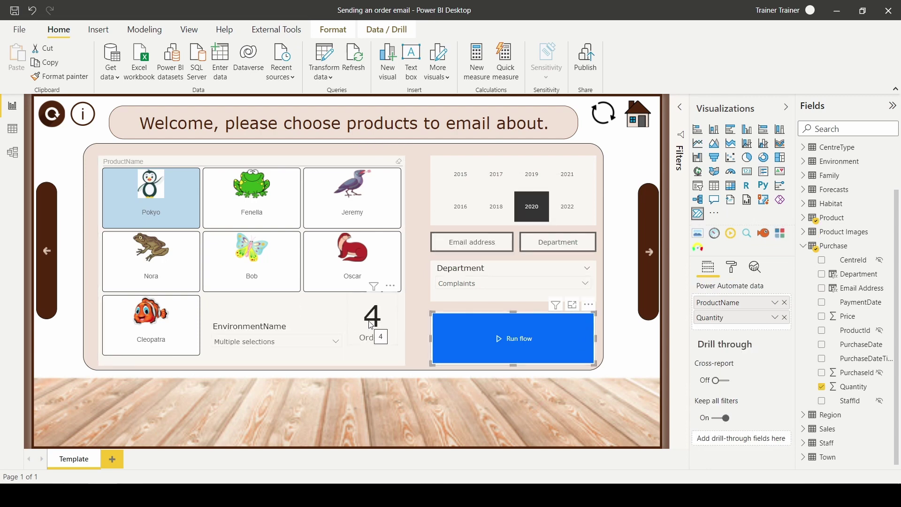
Step: Add ProductName, Quantity and Email Address to the Run flow button's Power Automate data
left_click(416, 306)
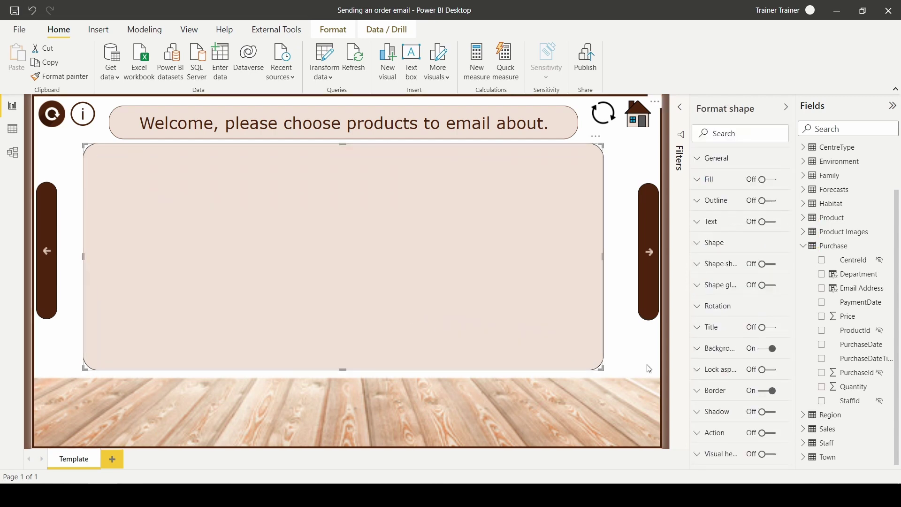
left_click(662, 379)
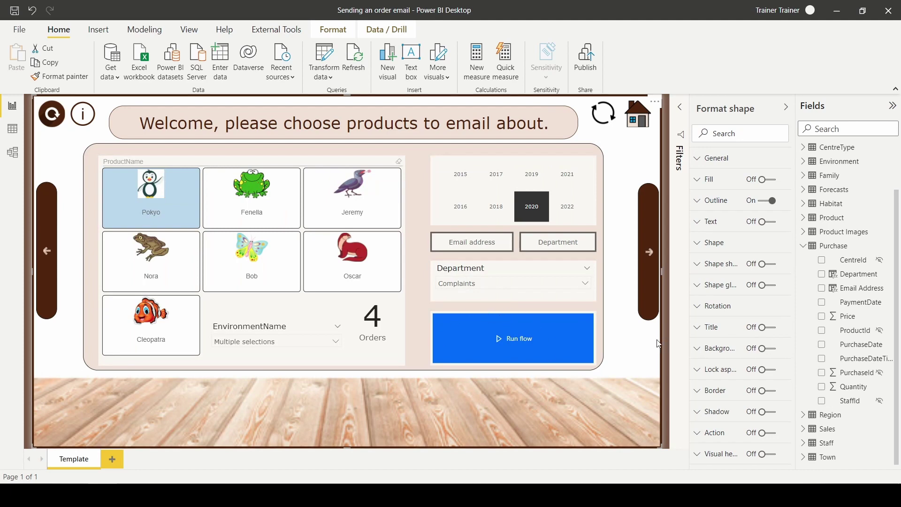
left_click(526, 316)
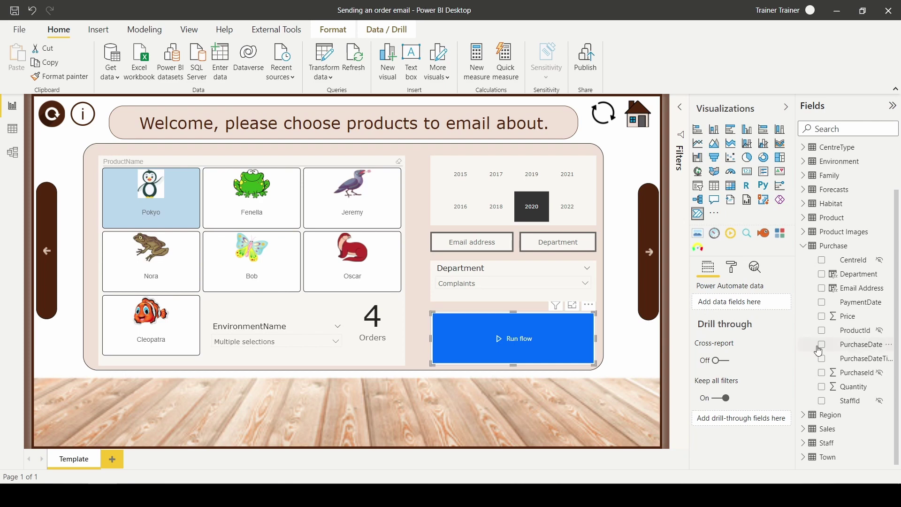
left_click(805, 218)
left_click_drag(849, 316, 761, 310)
left_click(804, 218)
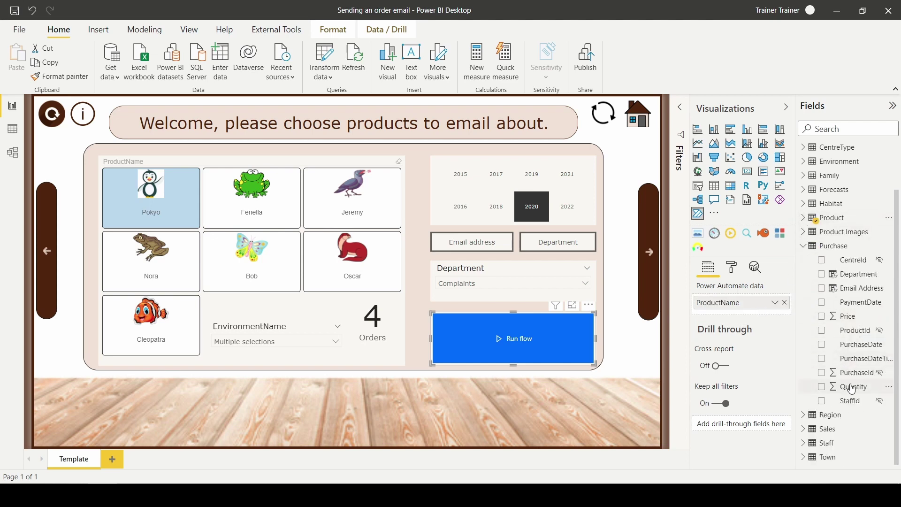
left_click_drag(852, 388, 760, 314)
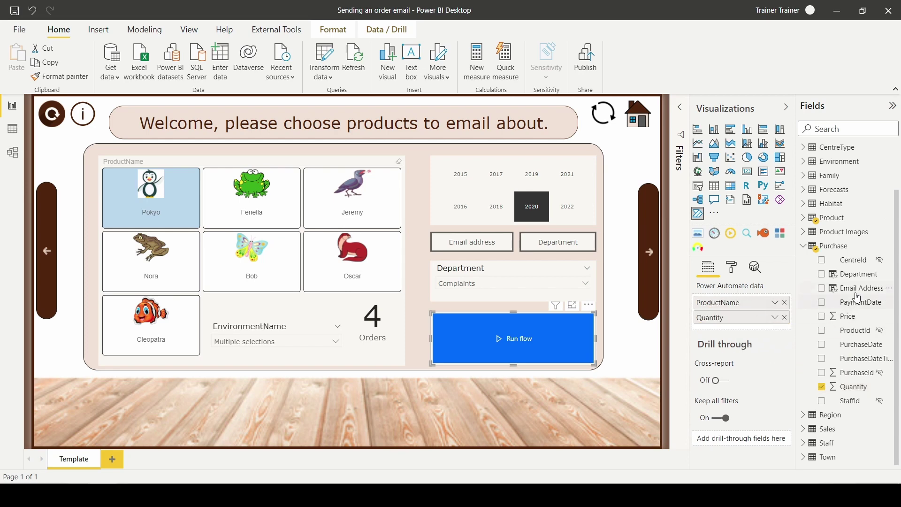
left_click_drag(857, 296, 770, 326)
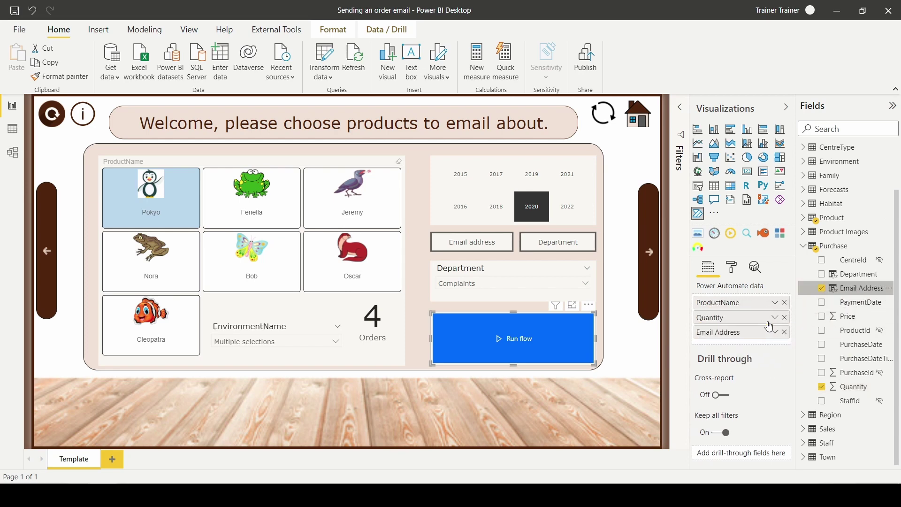
Step: Create a new instant cloud flow for the Run flow button
left_click(590, 309)
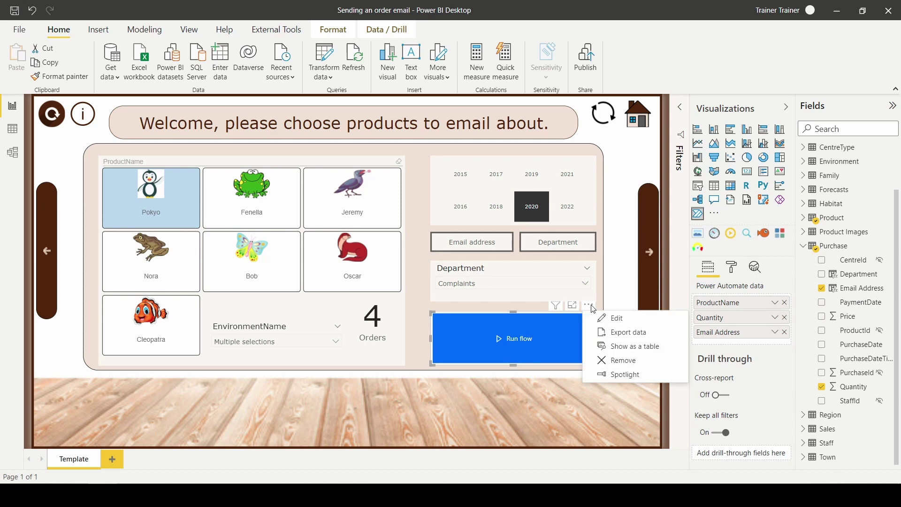
left_click(611, 319)
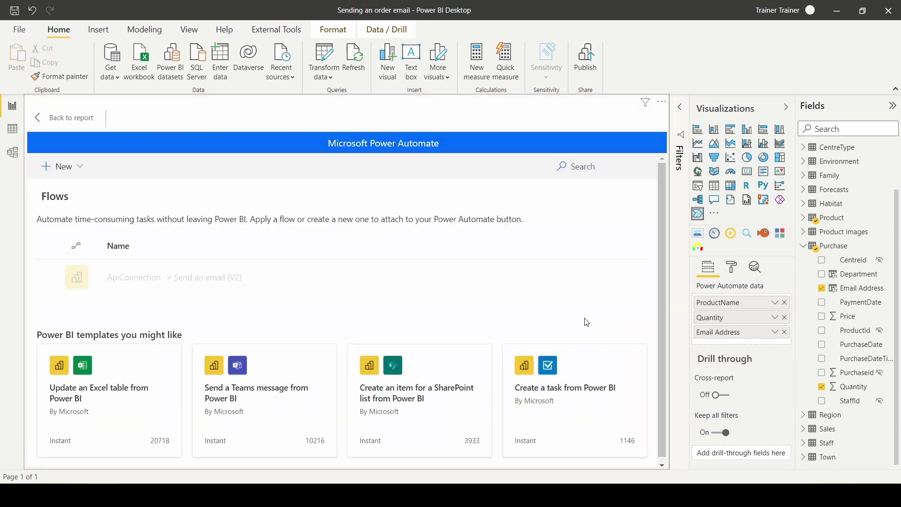
left_click(82, 174)
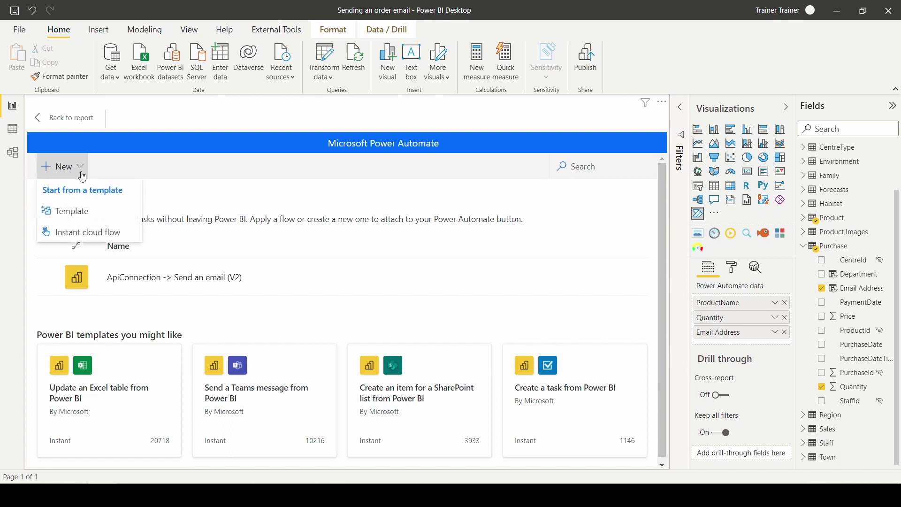
left_click(113, 233)
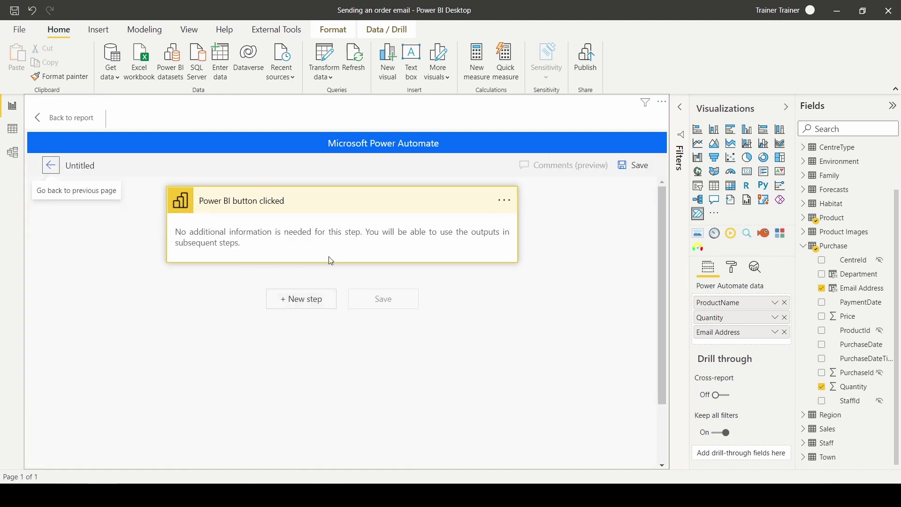
Step: Add a new step after the trigger and search operations for 'html'
left_click(313, 305)
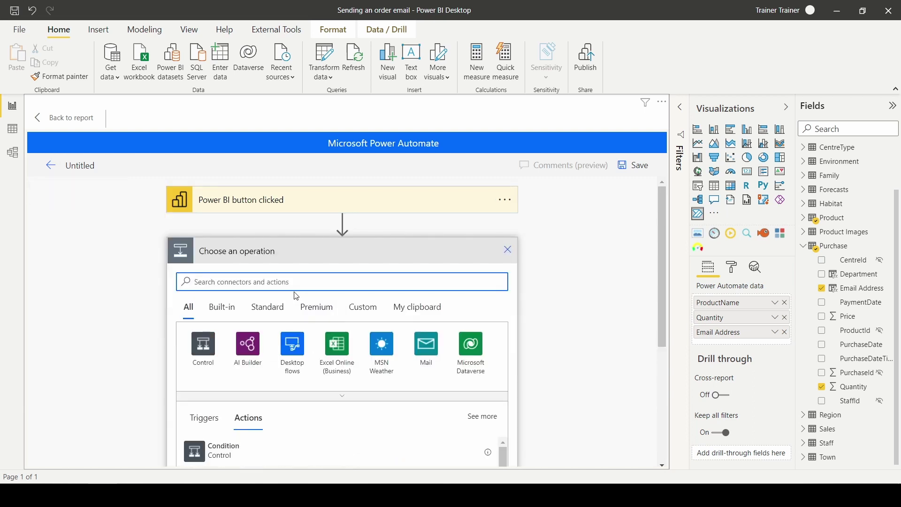
type("html")
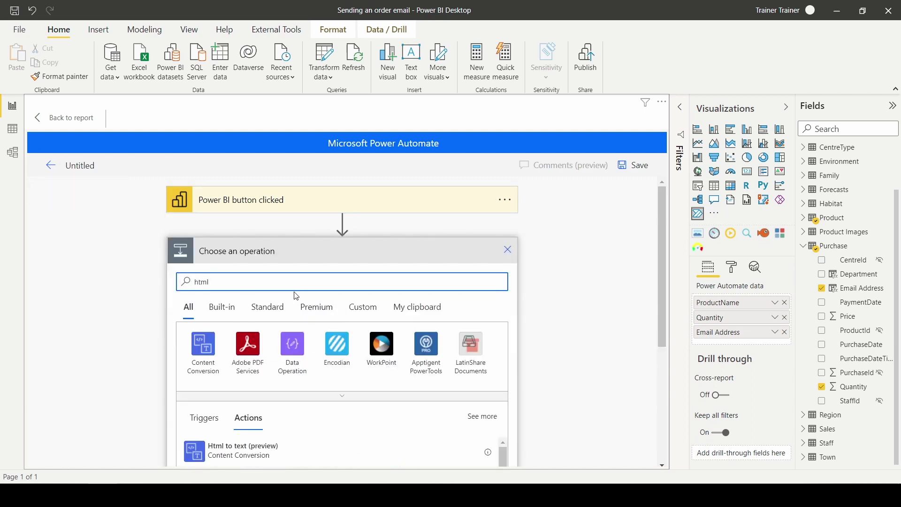
scroll(294, 310, "down", 2)
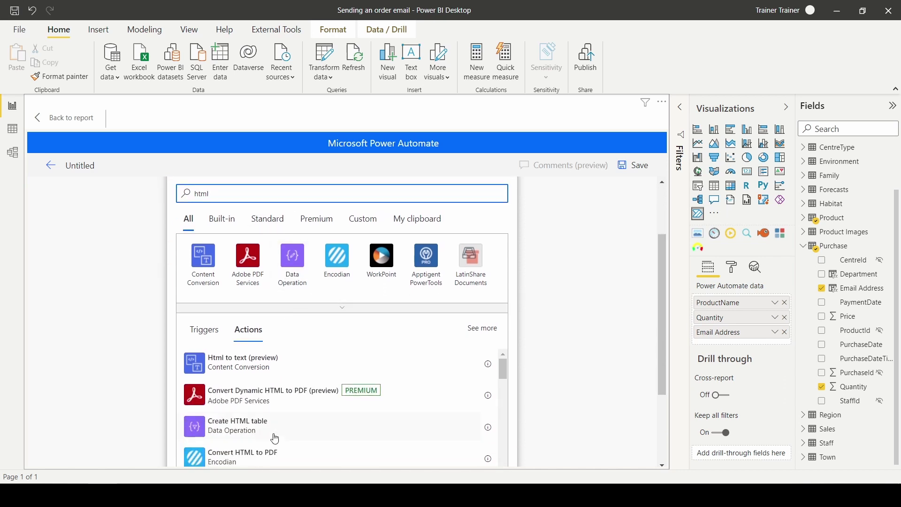
Step: Add a Create HTML table step from Power BI data with Custom columns
left_click(269, 438)
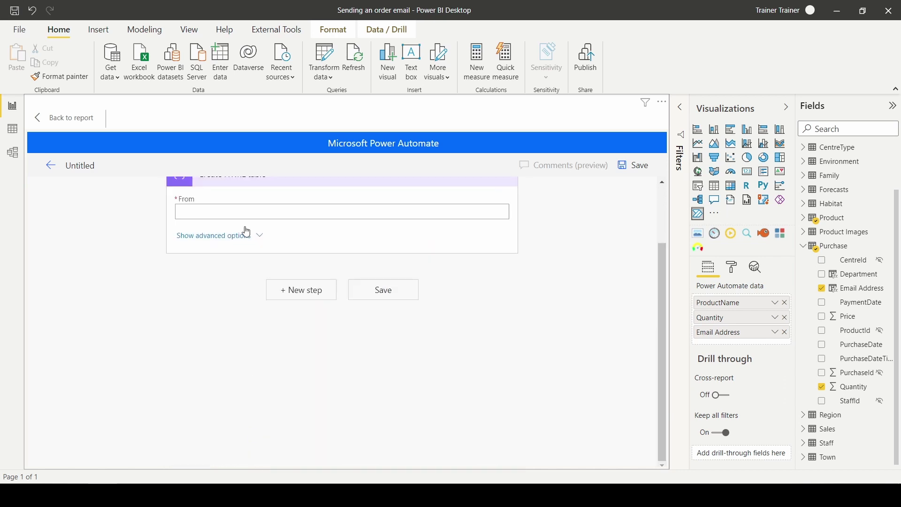
left_click(244, 212)
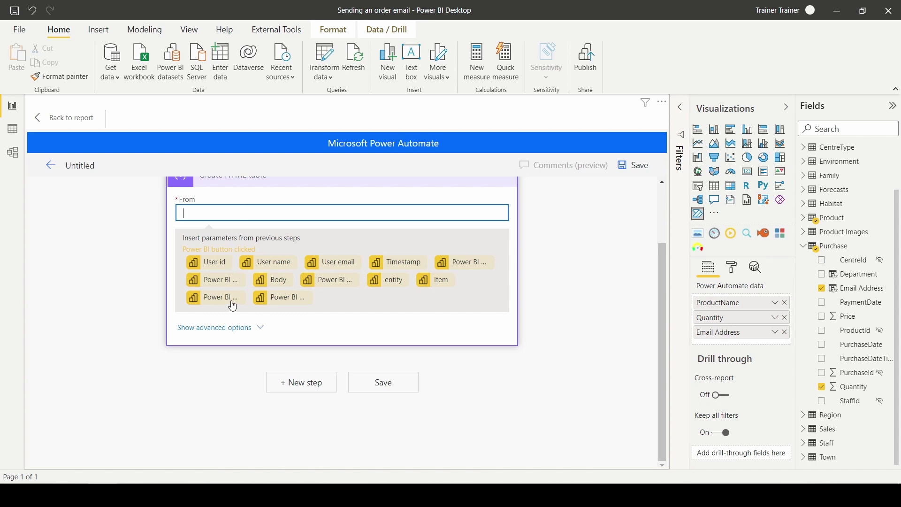
left_click(281, 300)
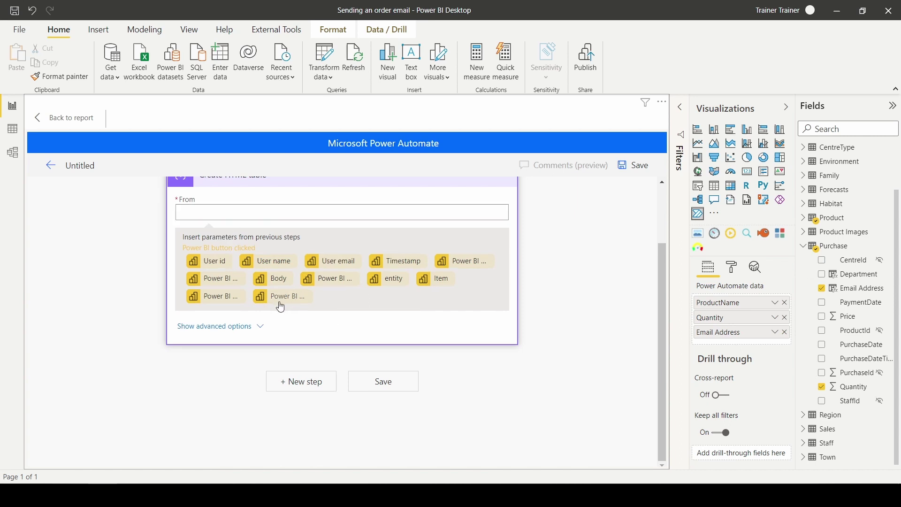
left_click(259, 334)
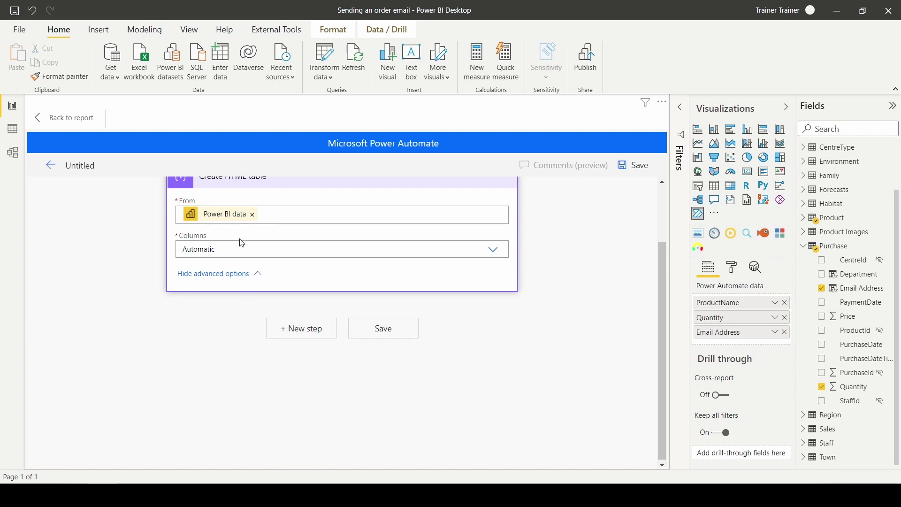
left_click(214, 251)
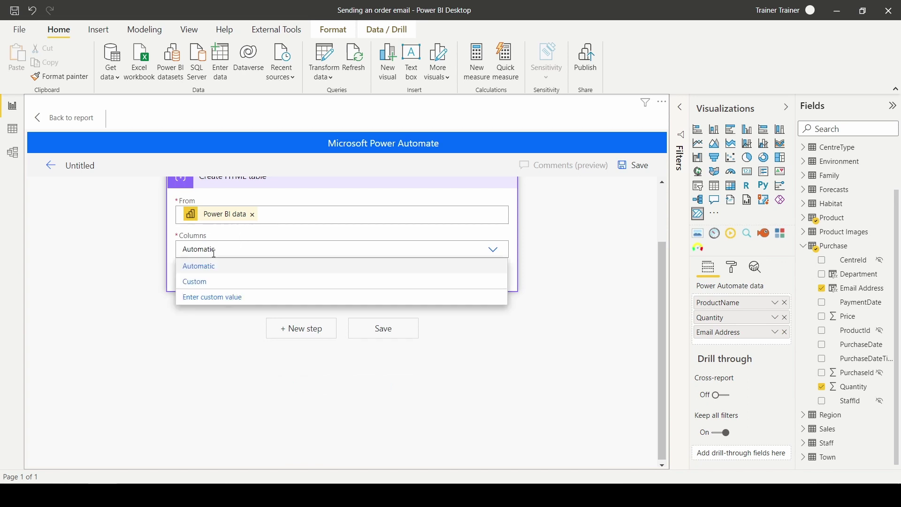
left_click(216, 283)
Step: Add columns 'Product' and 'Sales', filled with the Power BI product and Quantity values
left_click(218, 280)
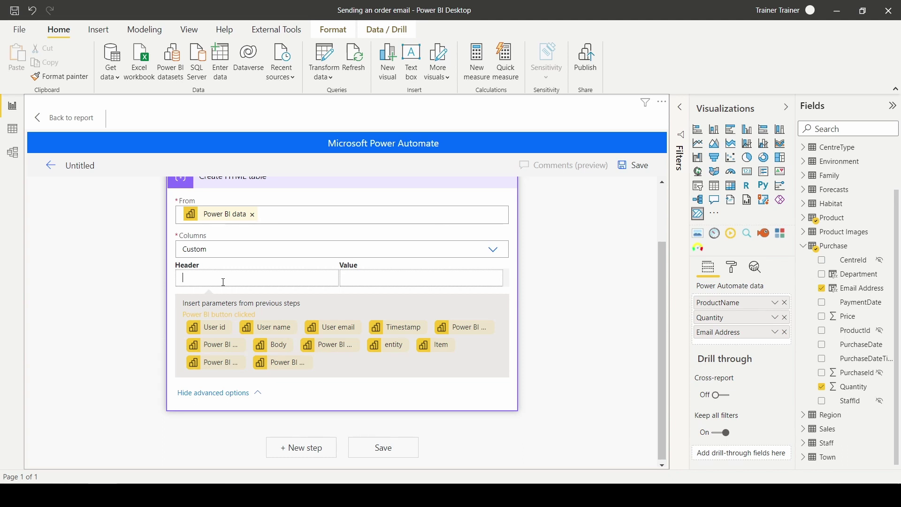
type("Product")
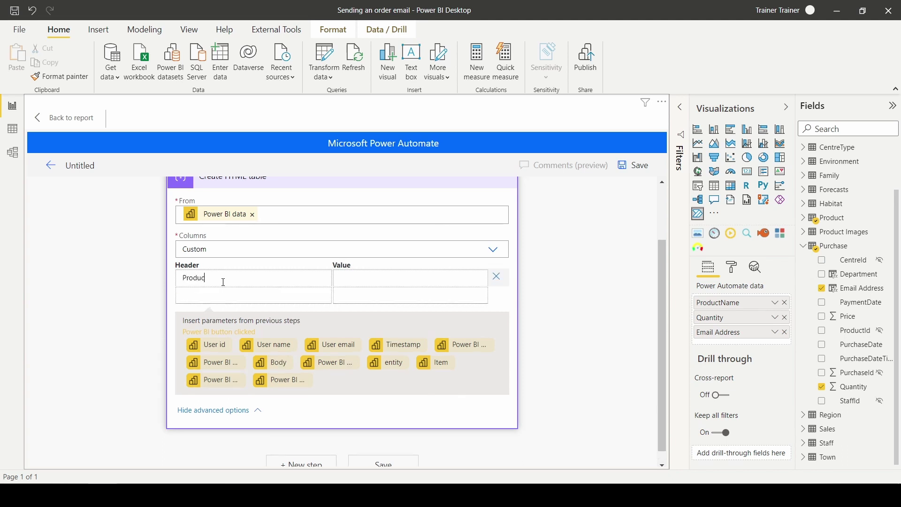
left_click(225, 296)
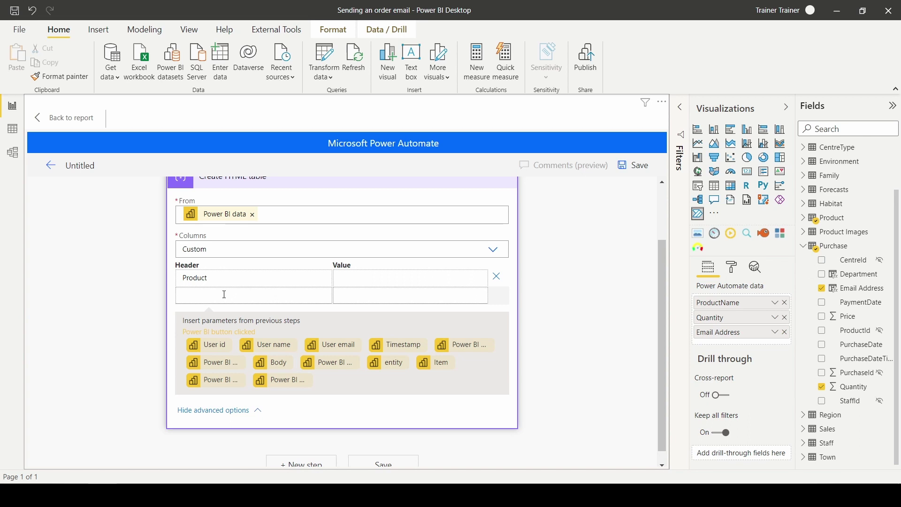
type("Sales")
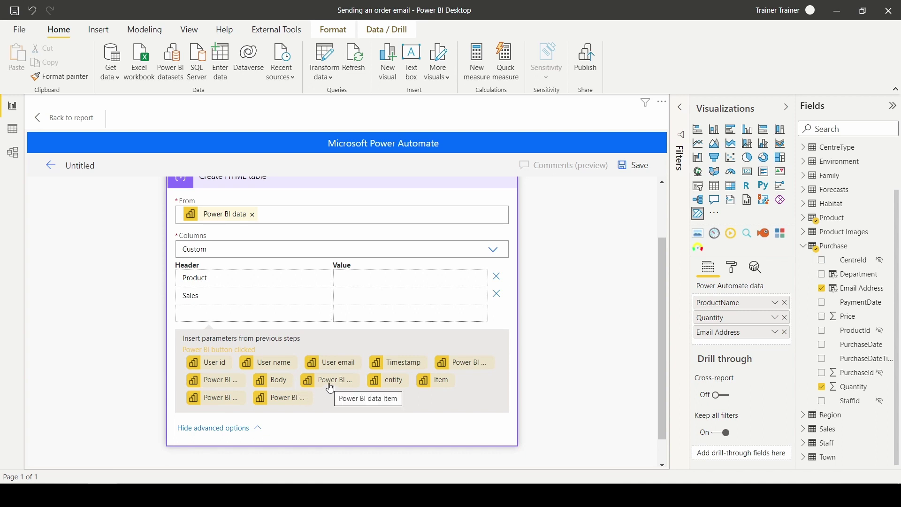
left_click(451, 360)
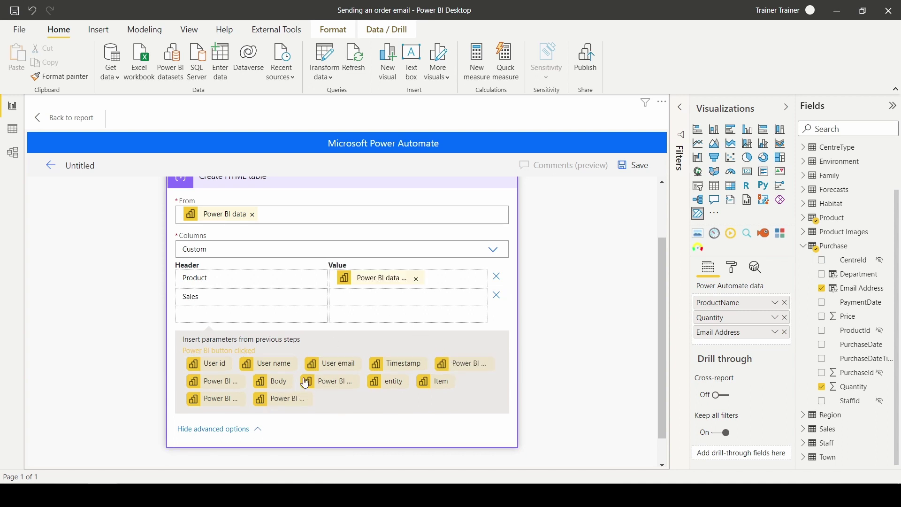
left_click(223, 400)
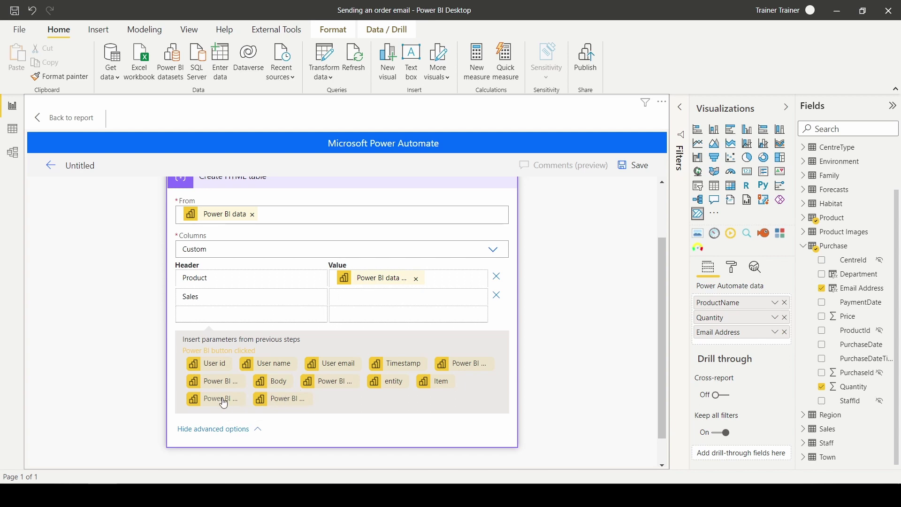
left_click(260, 429)
scroll(291, 370, "up", 1)
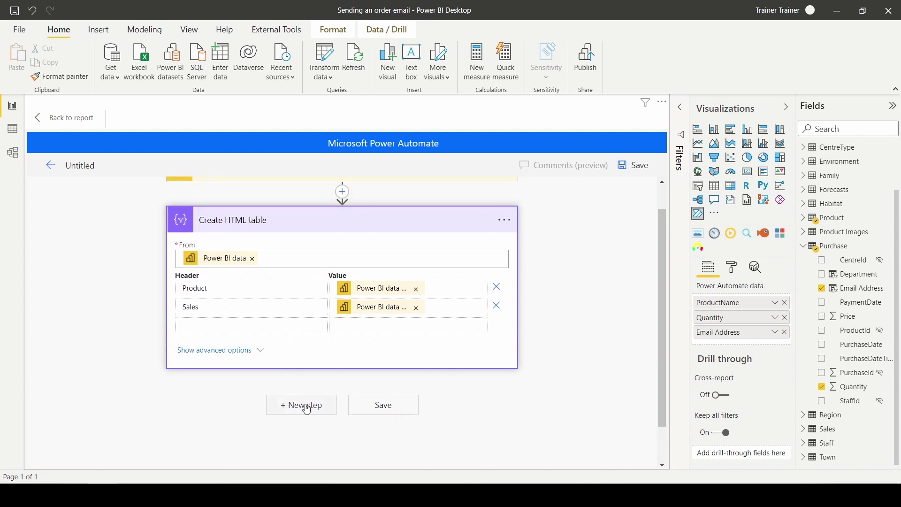
Step: Add a Compose action whose Inputs hold the pasted <style> CSS block for the table
left_click(323, 405)
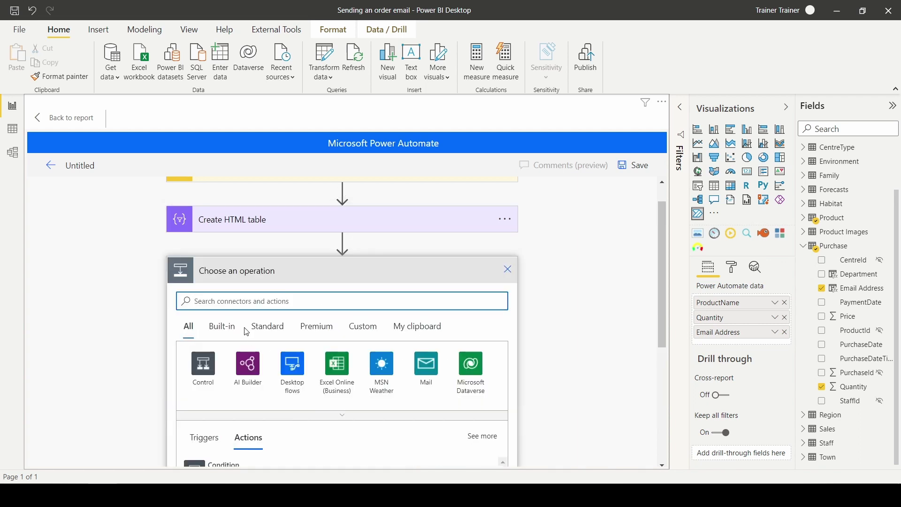
type("Compose")
scroll(279, 371, "down", 1)
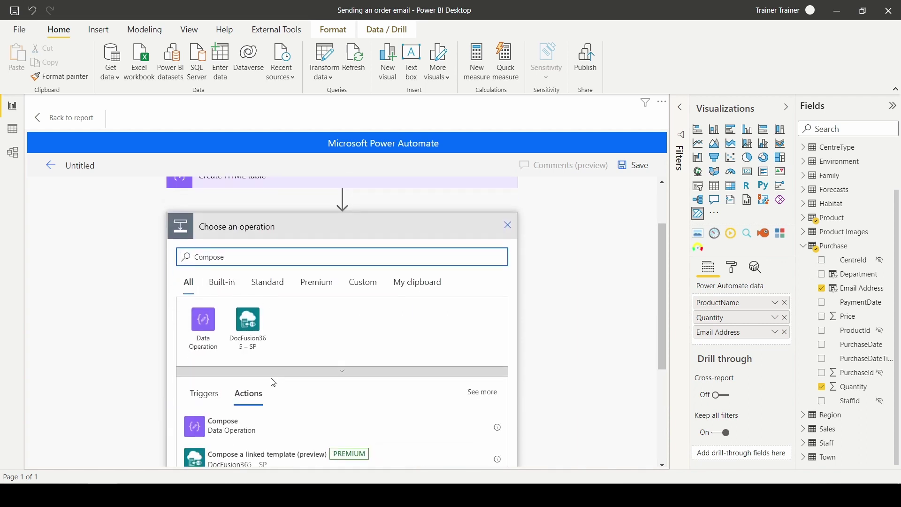
left_click(221, 430)
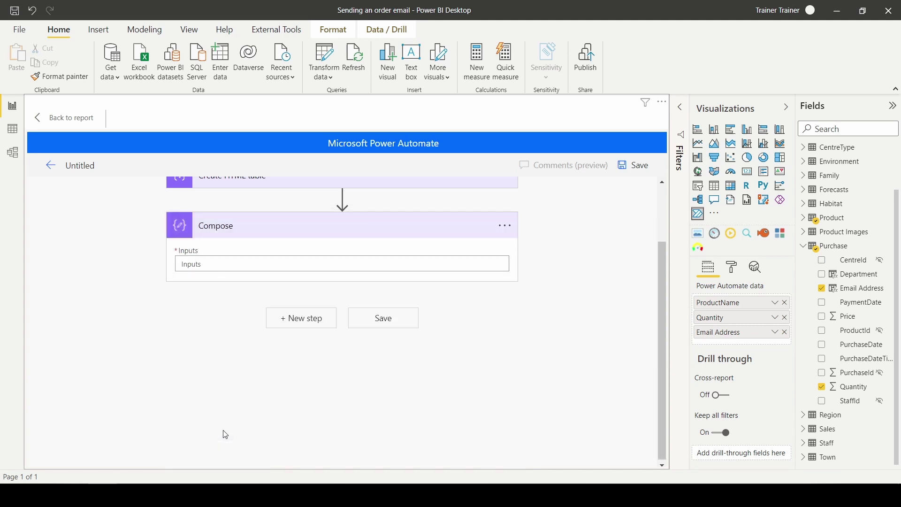
left_click(214, 264)
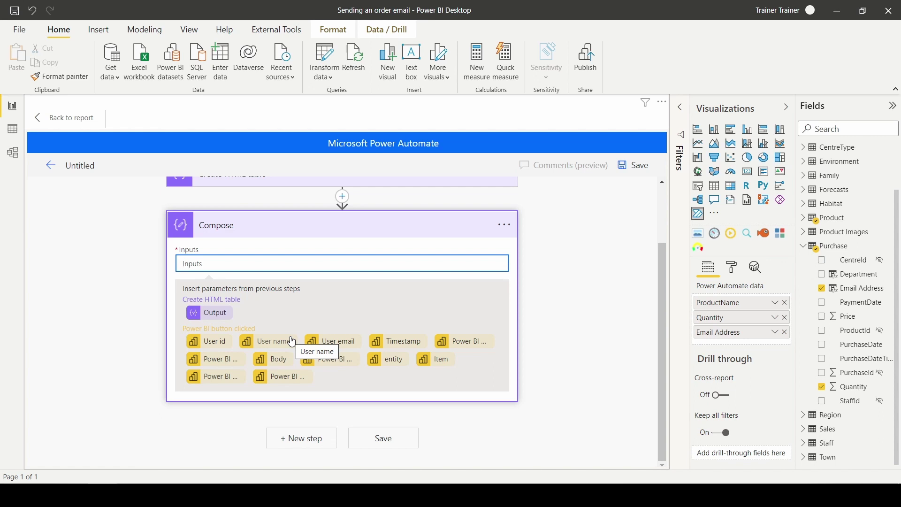
key("ctrl+v")
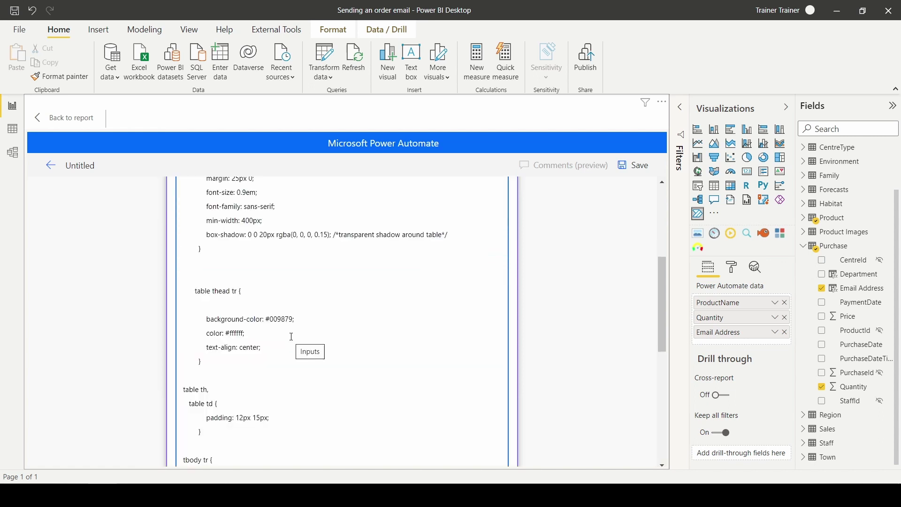
scroll(217, 298, "up", 2)
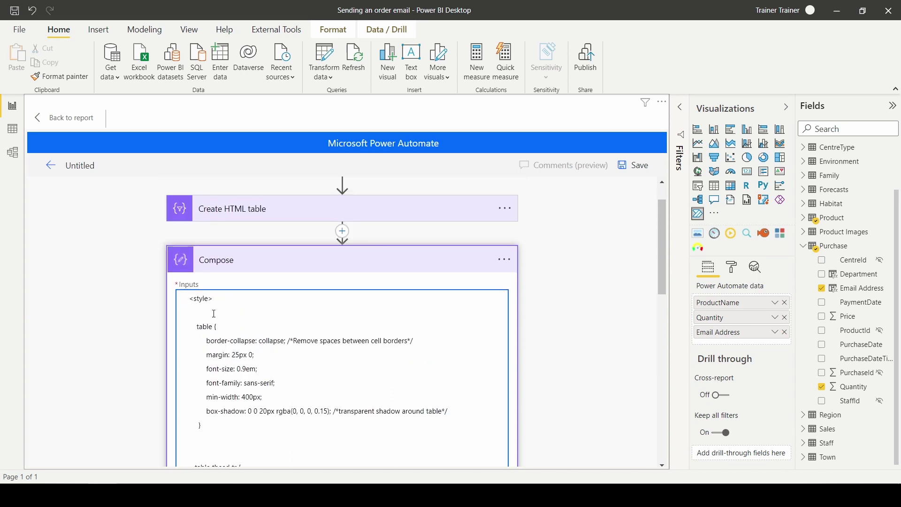
scroll(216, 320, "down", 8)
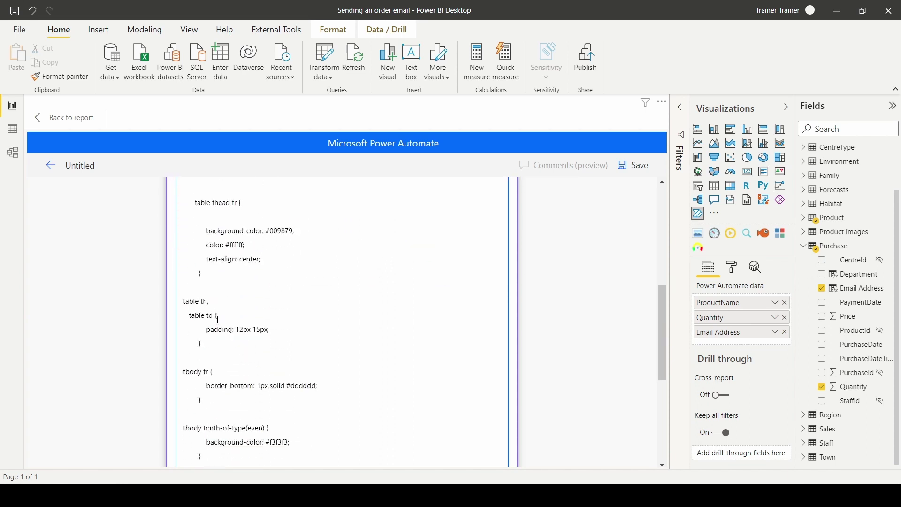
scroll(217, 320, "down", 2)
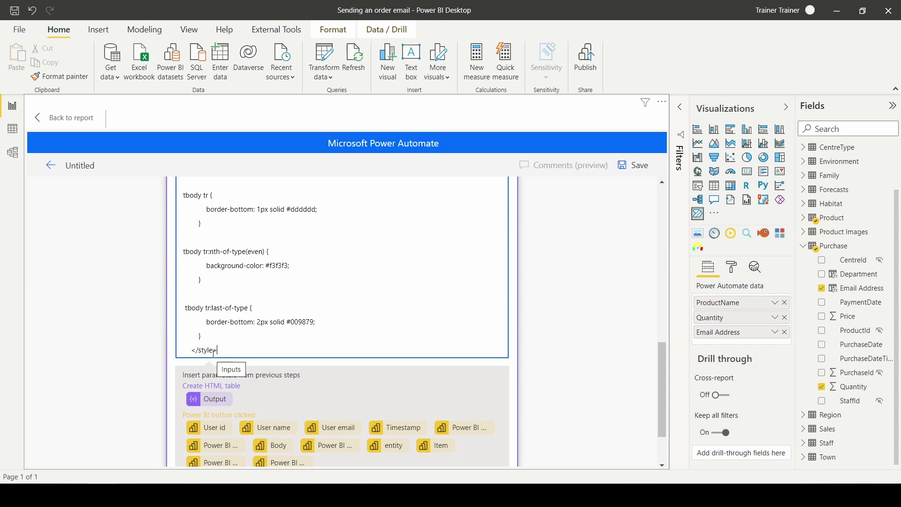
scroll(215, 353, "down", 2)
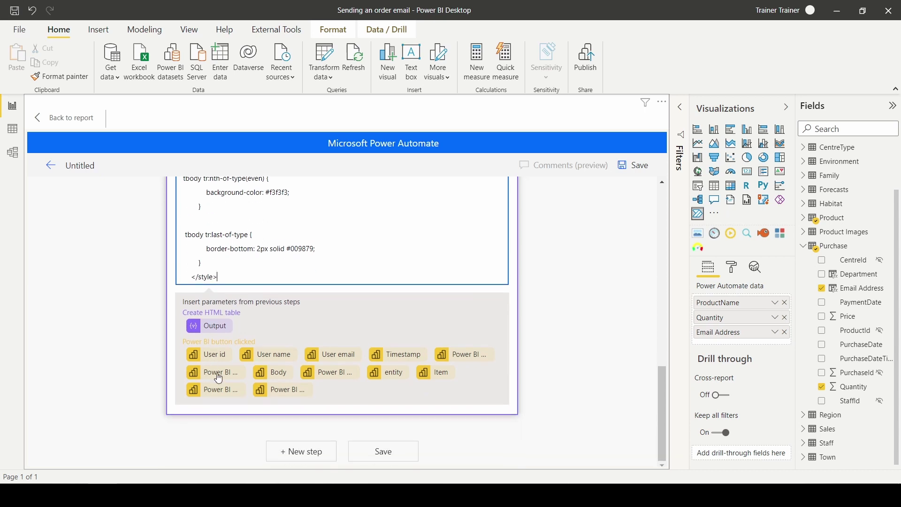
Step: Add an Office 365 Outlook Send an email (V2) action after Compose
left_click(306, 452)
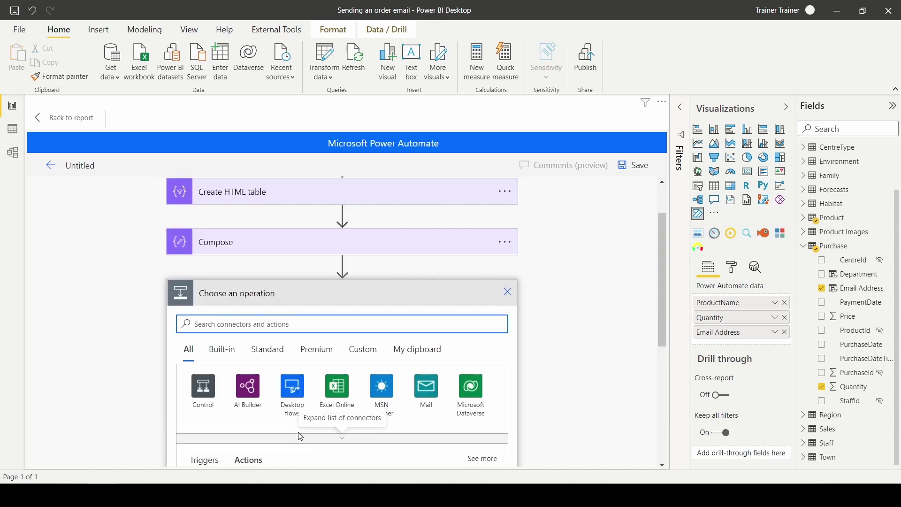
type("send email")
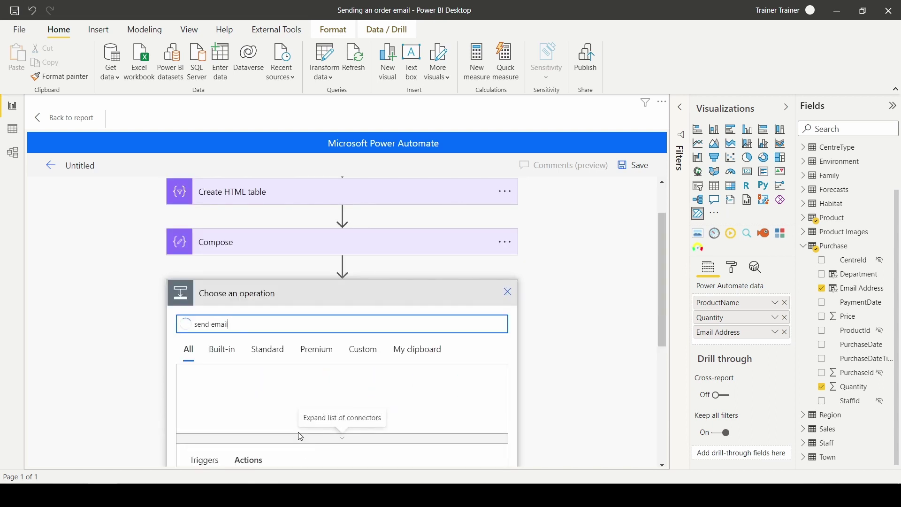
scroll(258, 280, "down", 3)
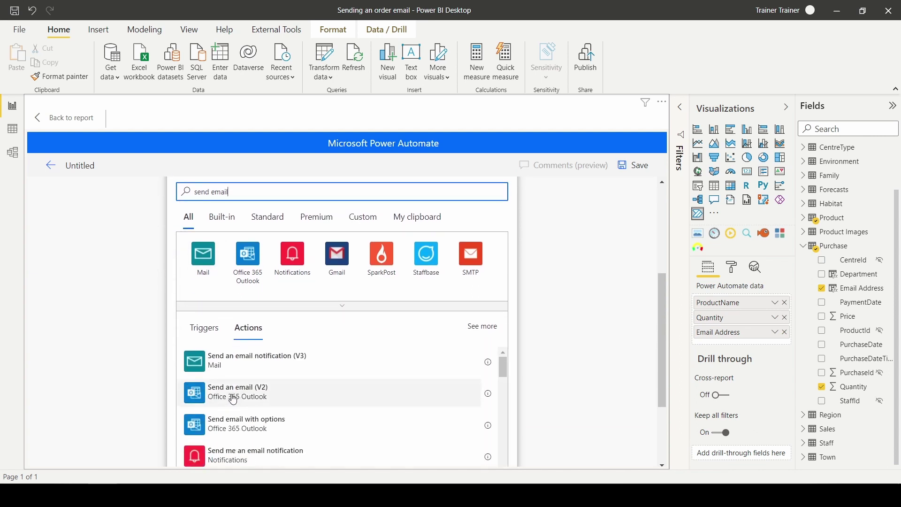
left_click(269, 399)
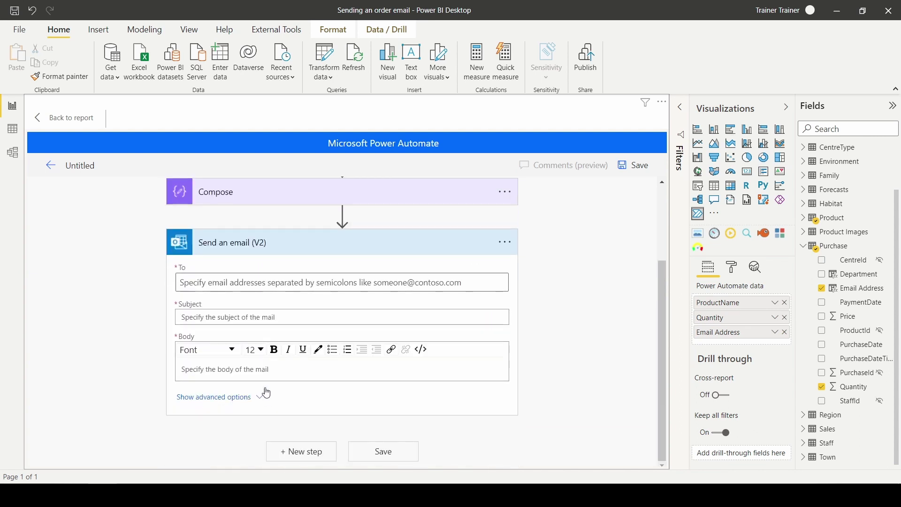
Step: Set the email's To field to the Power BI Email Address, wrapping it in Apply to each
left_click(260, 278)
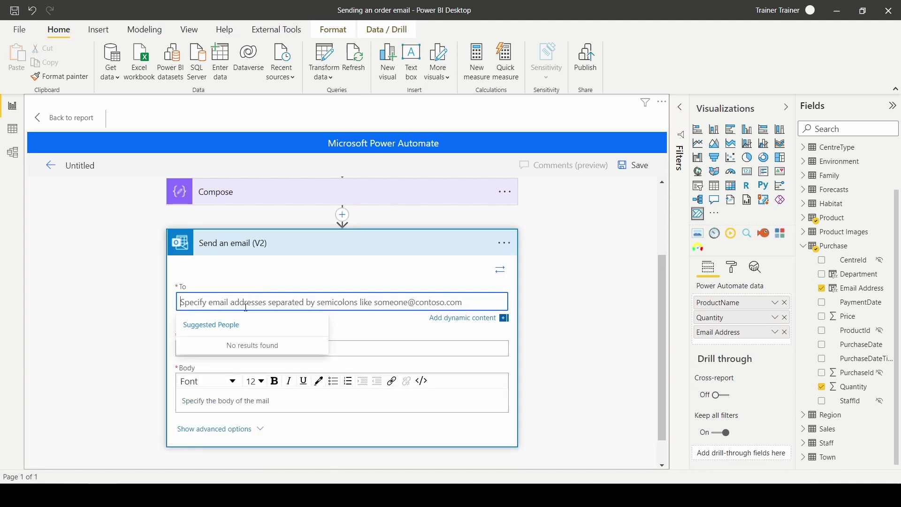
left_click(454, 320)
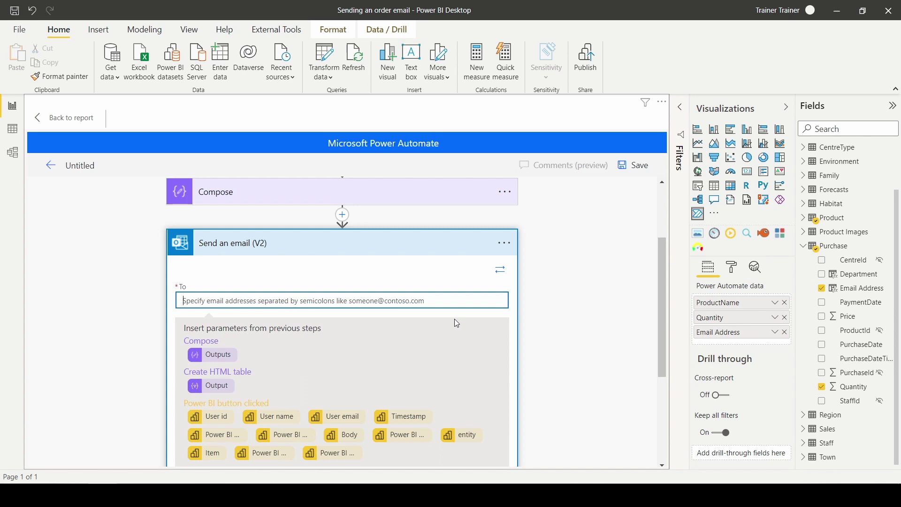
scroll(454, 319, "down", 2)
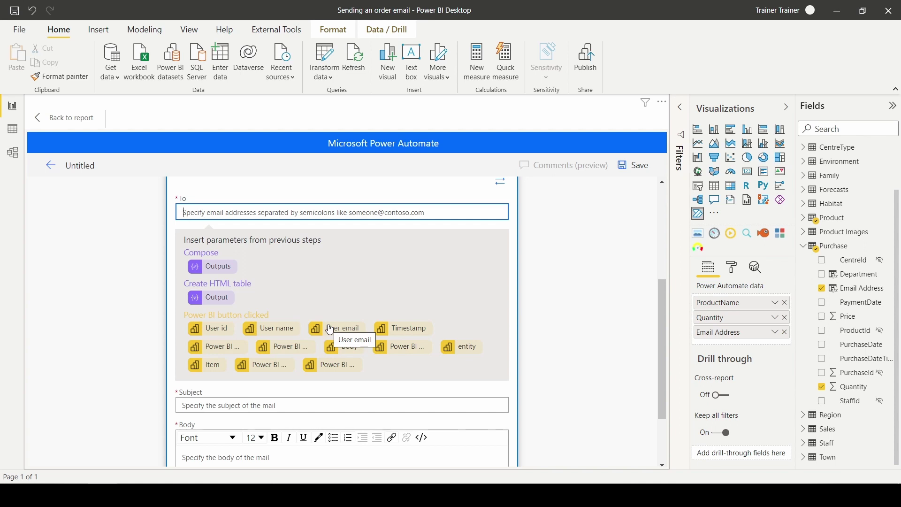
left_click(287, 353)
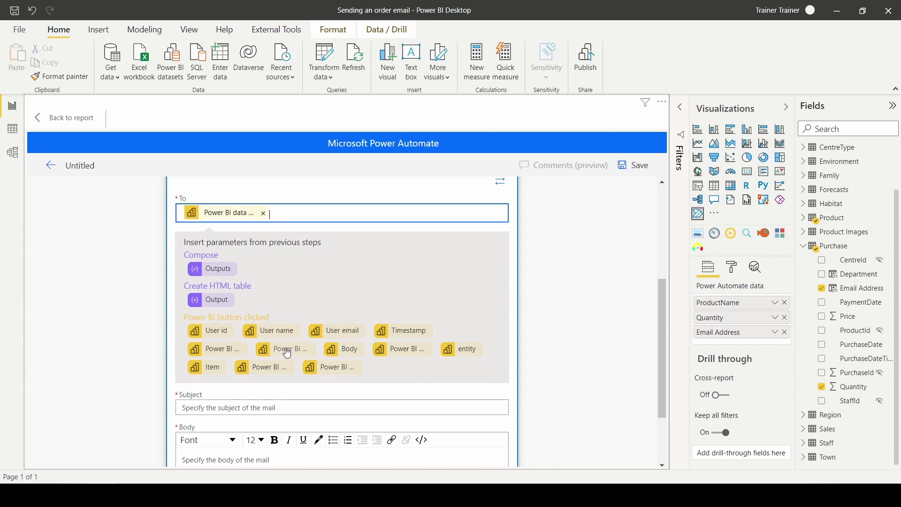
left_click(238, 362)
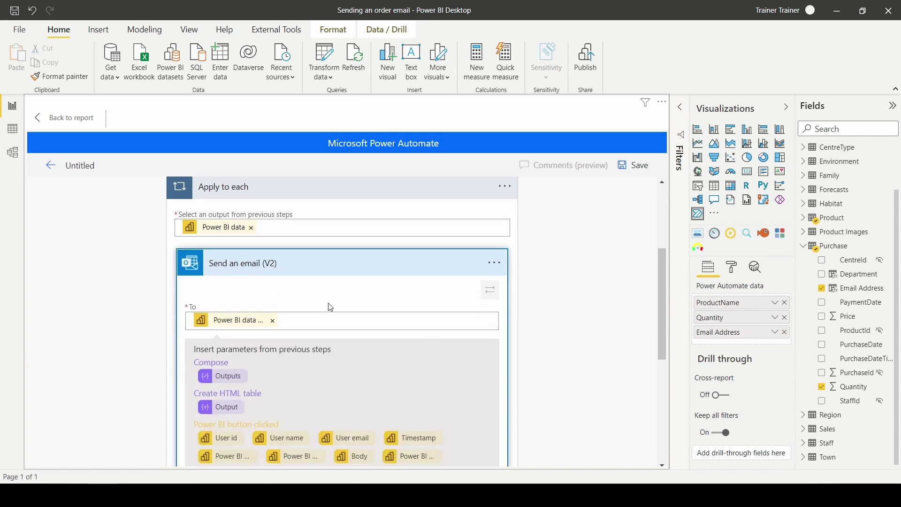
Step: Enter the subject 'Product sales' and begin the body with 'Hey,'
scroll(328, 343, "down", 3)
left_click(243, 383)
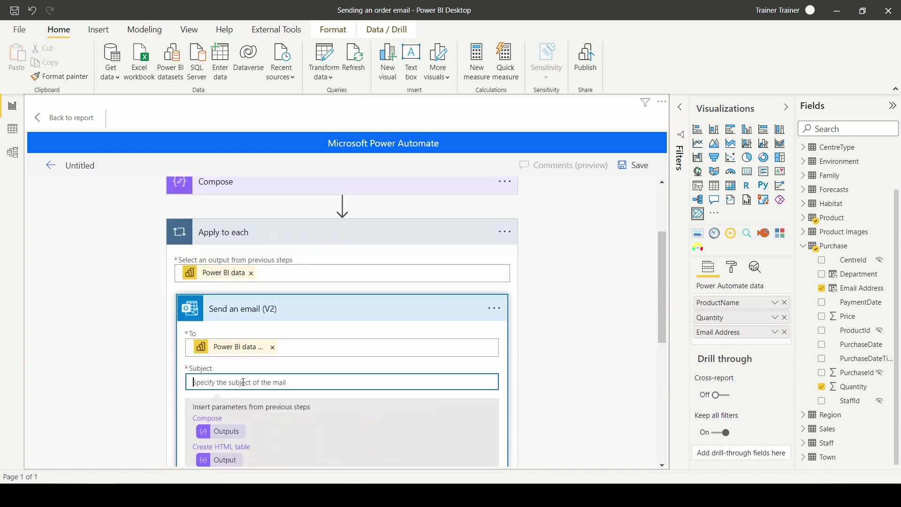
type("Product sales")
scroll(244, 368, "down", 5)
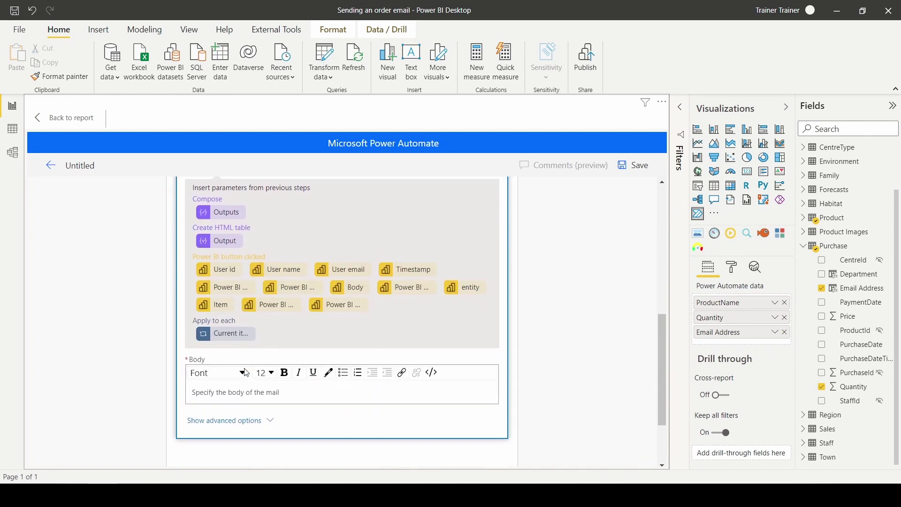
left_click(219, 392)
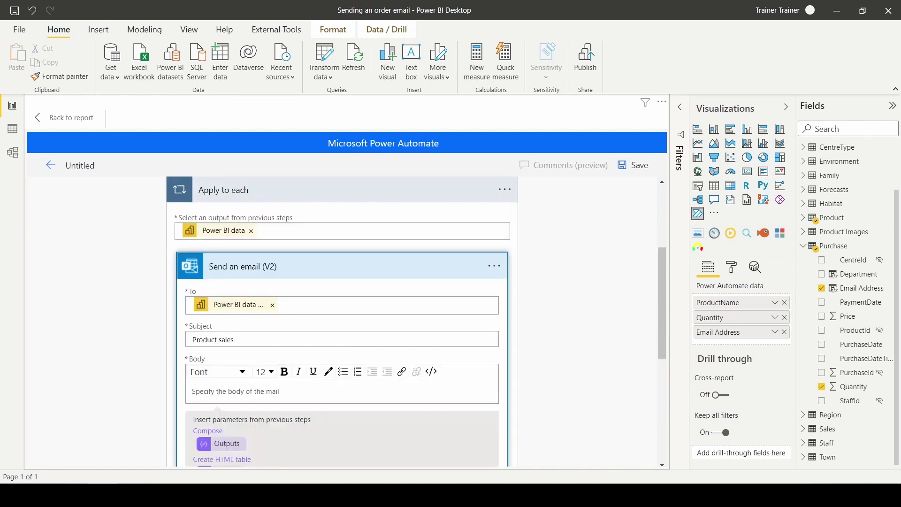
type("Hey,")
key("Return")
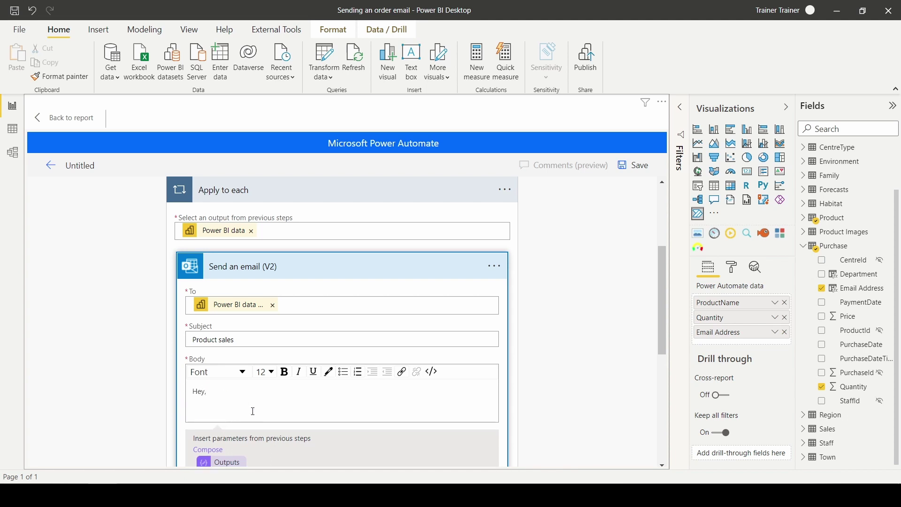
Step: Insert the HTML table Output and Compose Outputs into the body, then sign off 'All the best,'
scroll(253, 412, "down", 3)
left_click(223, 310)
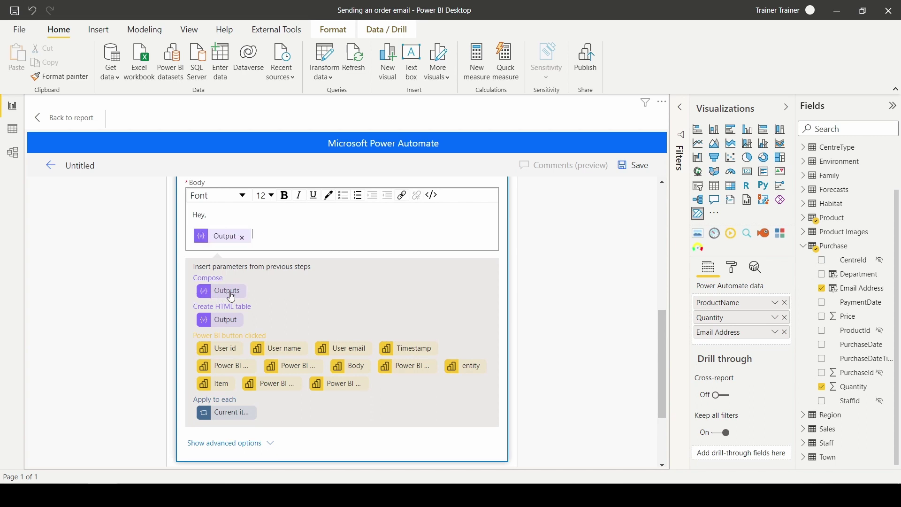
left_click(231, 294)
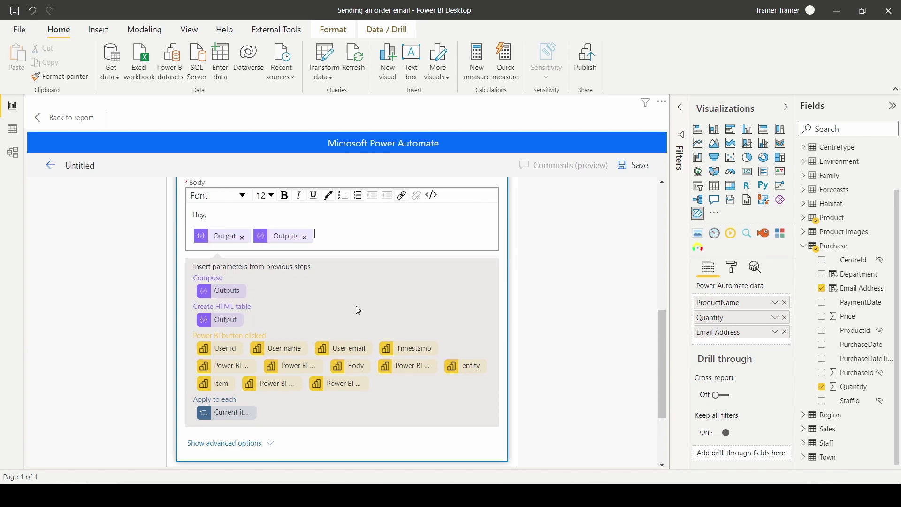
key("Return")
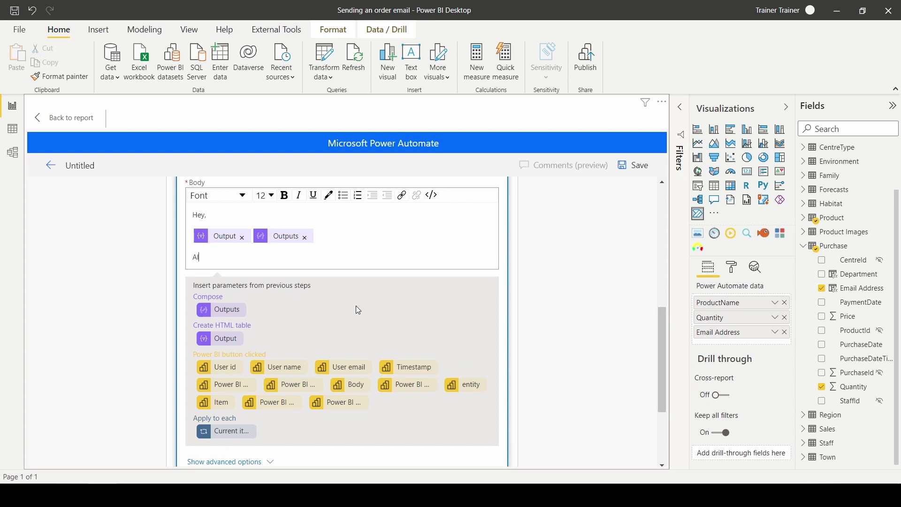
type("All the best,")
key("Return")
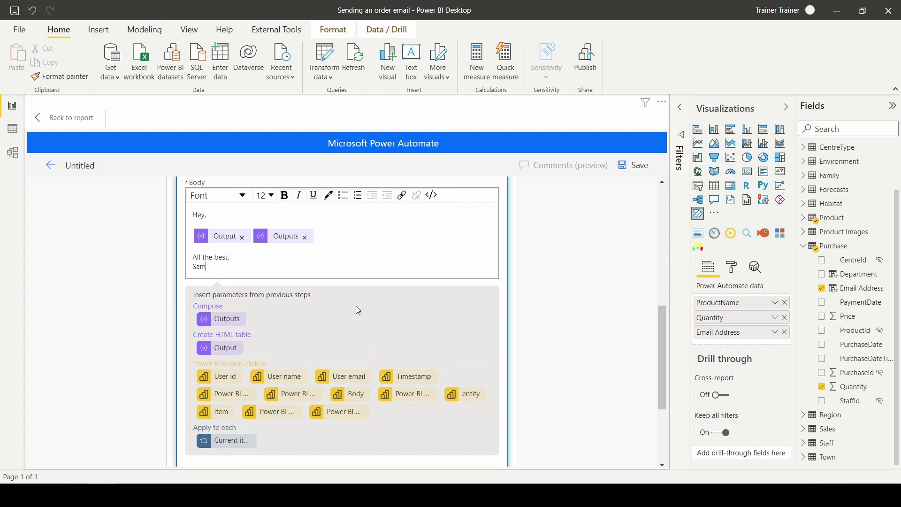
scroll(356, 311, "down", 4)
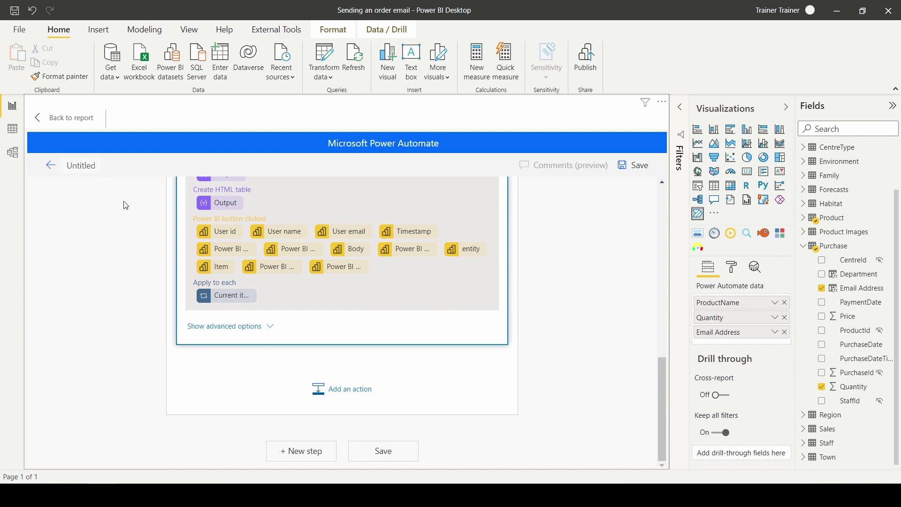
Step: Name the flow 'Send Email', save and apply it to the button, and return to the report
type("Send Email")
left_click(385, 452)
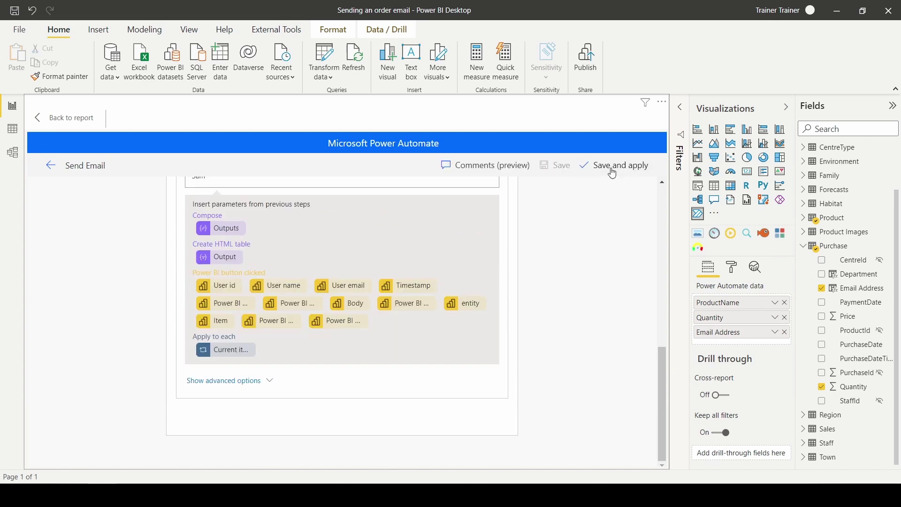
left_click(613, 166)
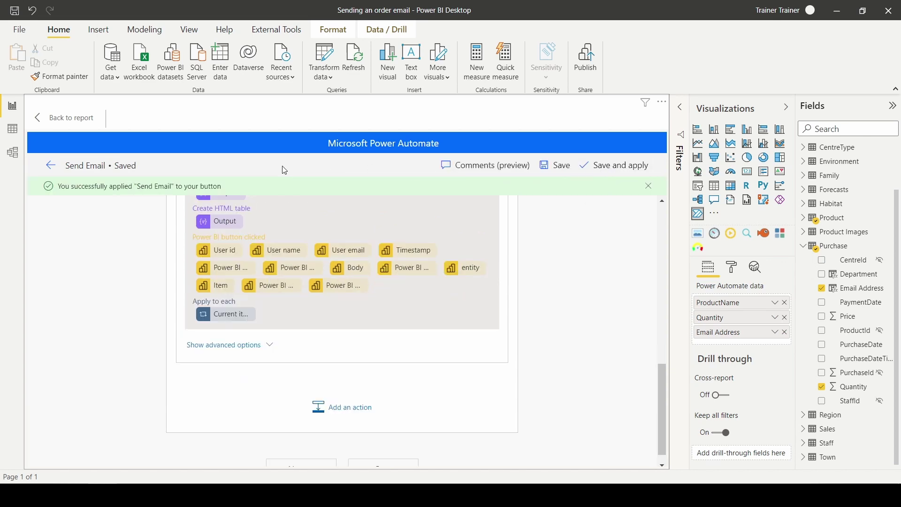
left_click(75, 118)
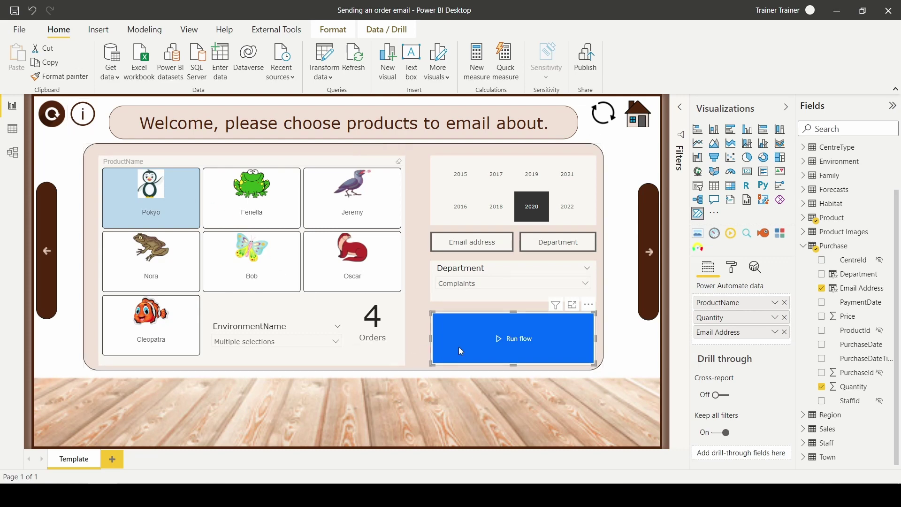
Step: Run the flow from the button, then view the Send Email run history showing a Succeeded run
left_click(527, 341)
left_click(589, 306)
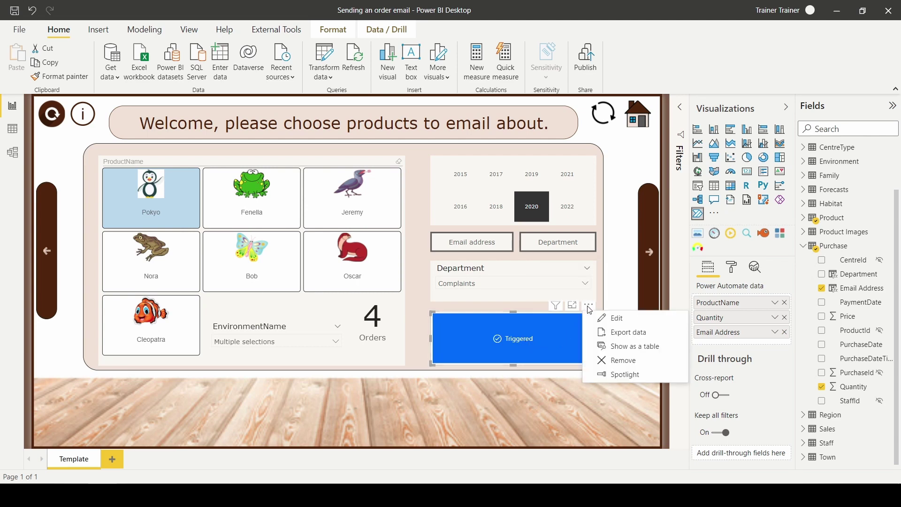
left_click(601, 324)
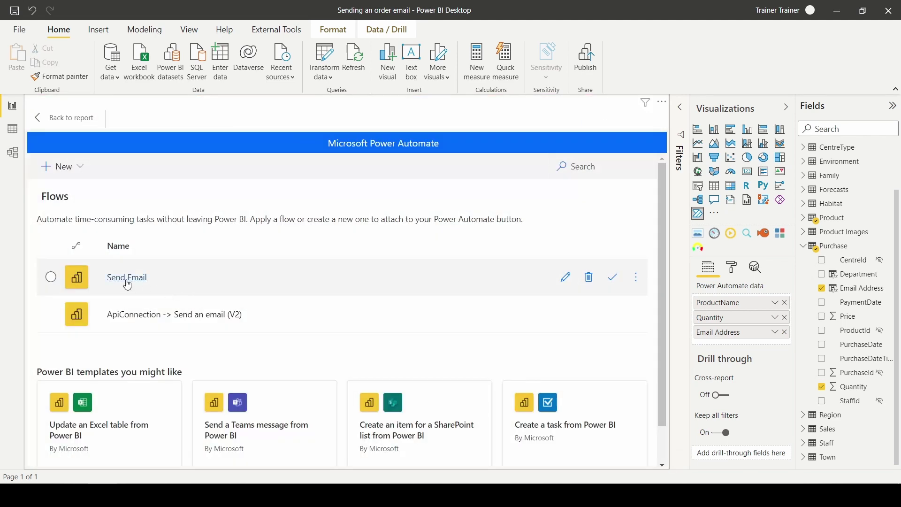
left_click(126, 280)
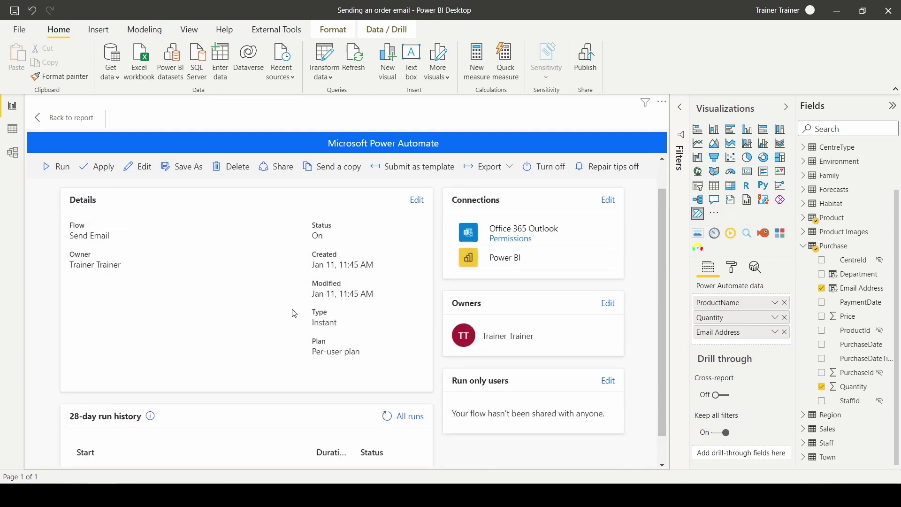
scroll(294, 314, "down", 1)
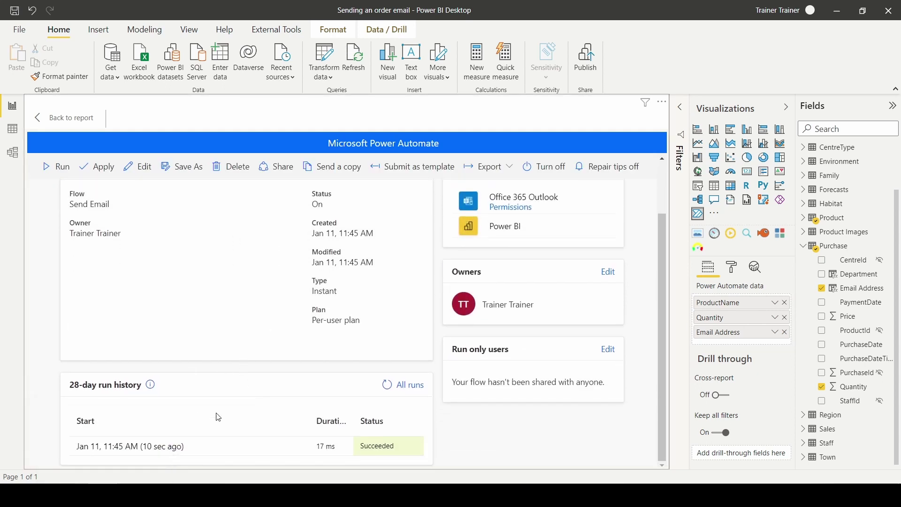
Step: Open the Product sales email in WorldClient, showing the styled table with Pokyo and 10 sales
key("alt+Tab")
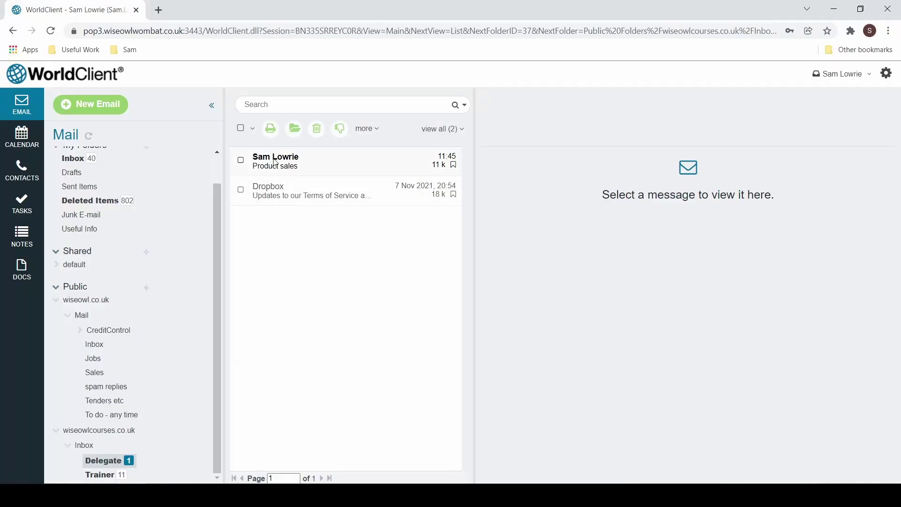
left_click(287, 162)
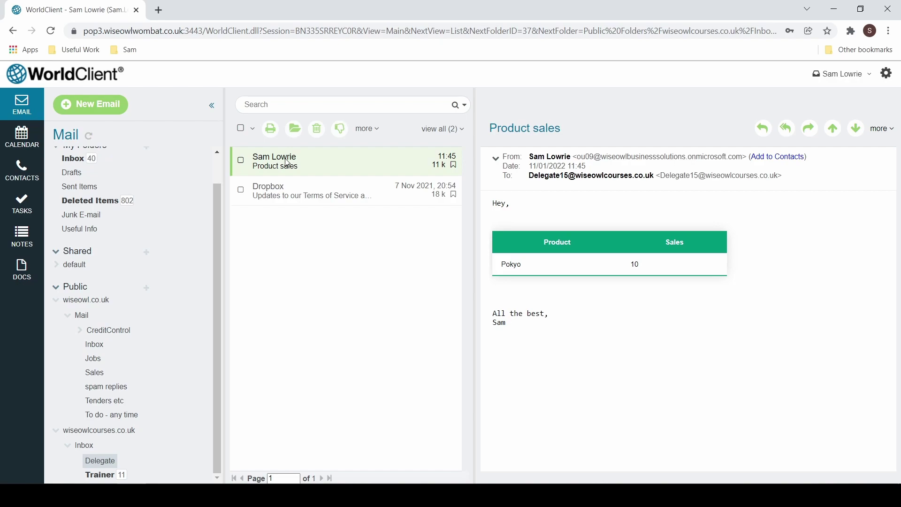